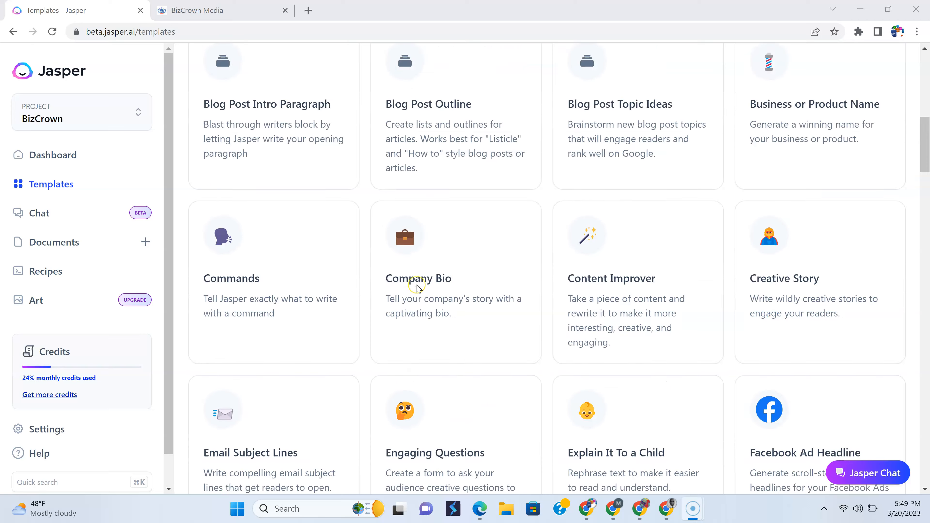
Browse the Jasper template library and the BizCrown Media homepage's introductory text
scroll(413, 288, "down", 5)
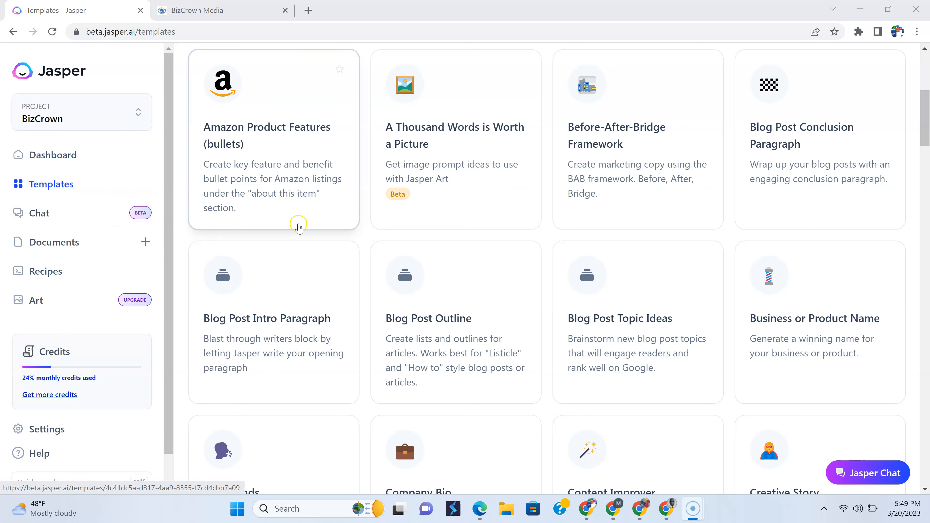
left_click(222, 10)
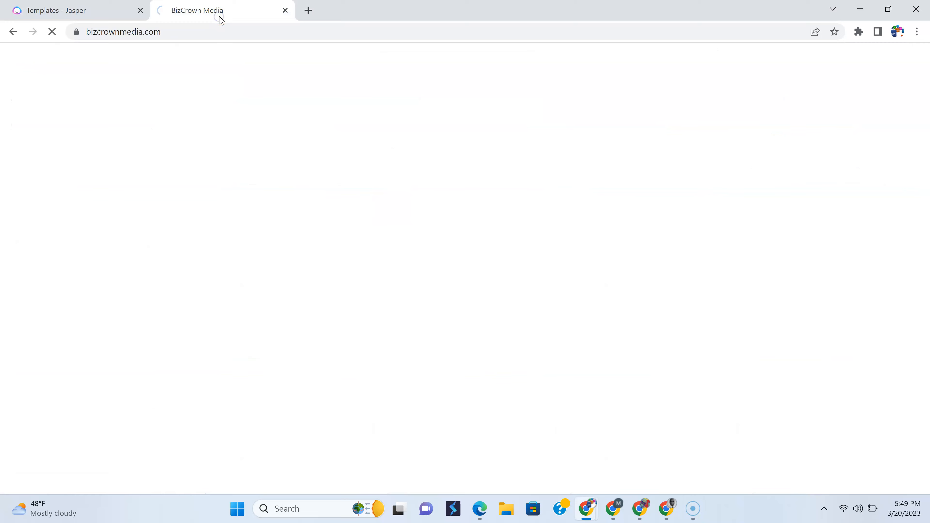
left_click(96, 13)
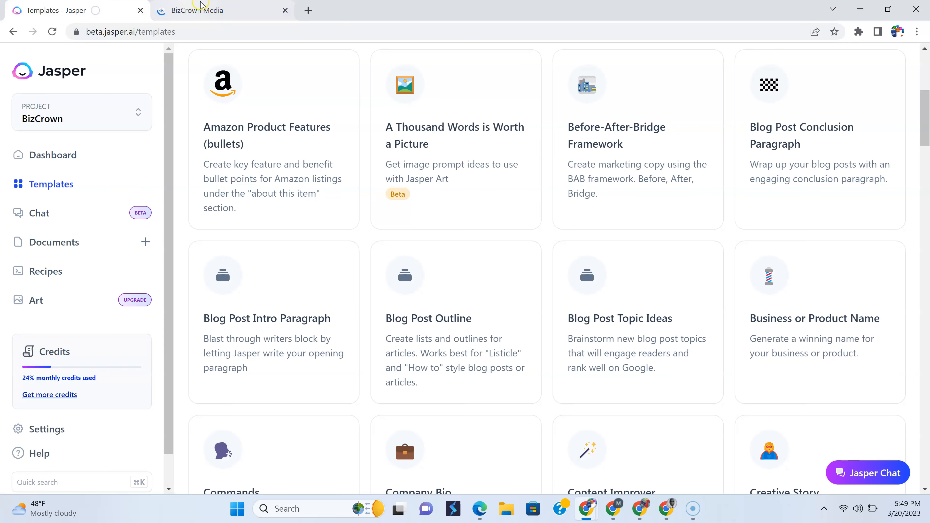
left_click(201, 10)
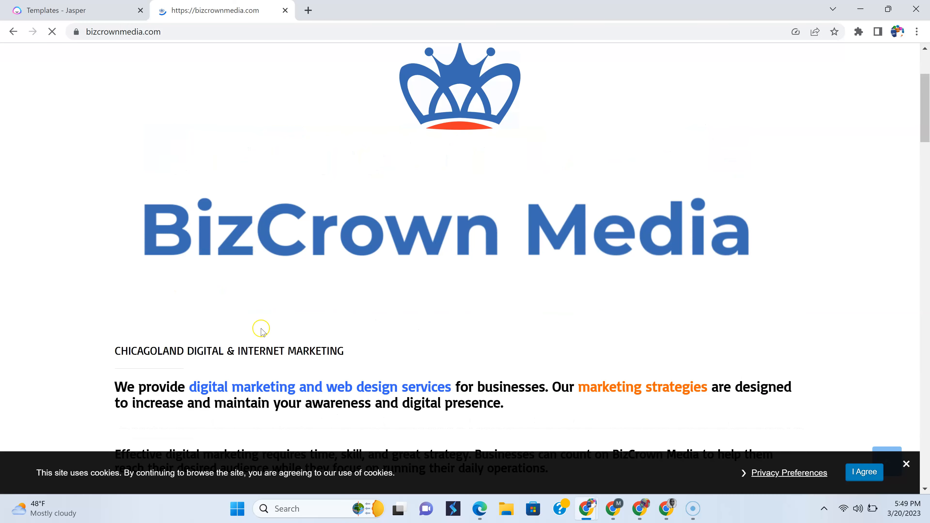
scroll(260, 328, "down", 5)
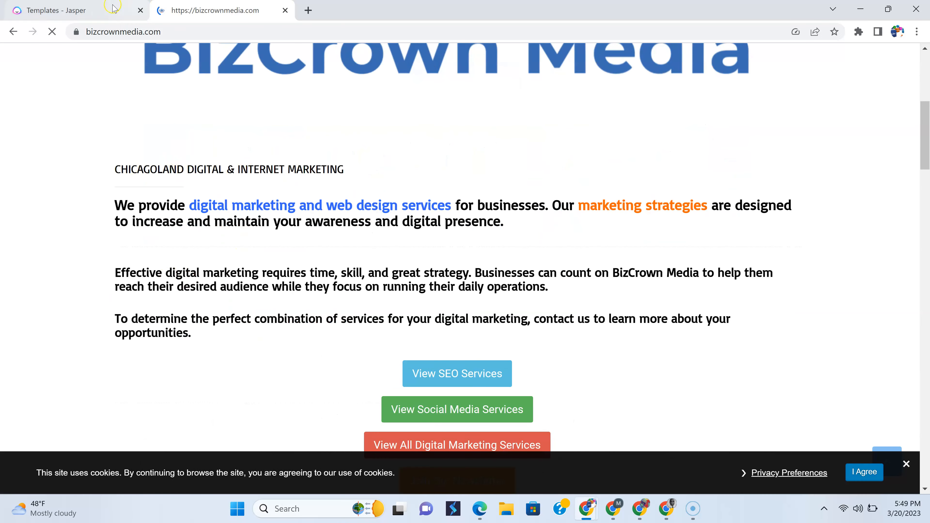
left_click(56, 11)
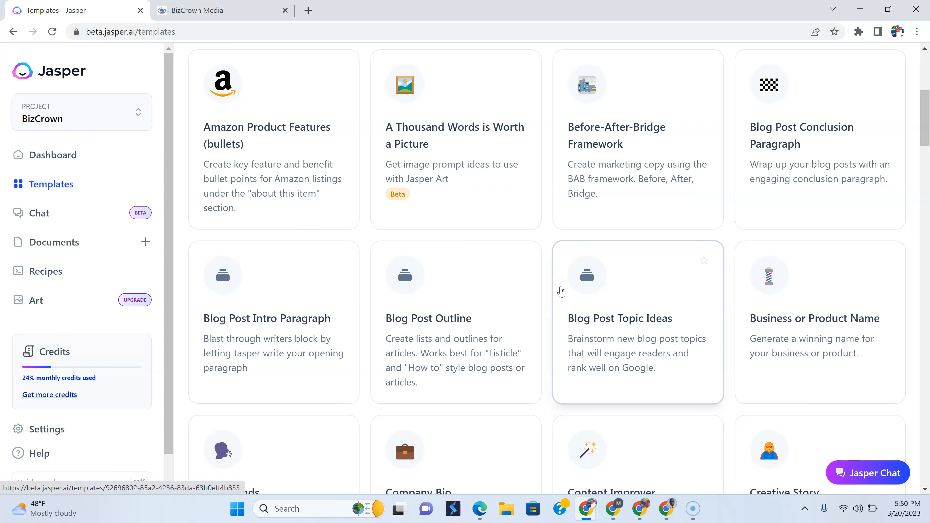
scroll(561, 292, "up", 2)
scroll(561, 292, "down", 3)
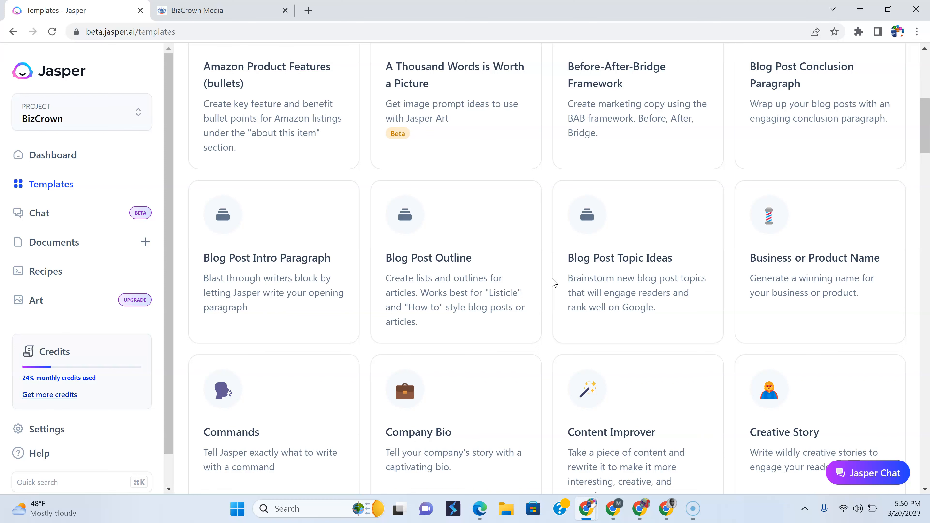
scroll(552, 282, "down", 1)
scroll(552, 283, "up", 2)
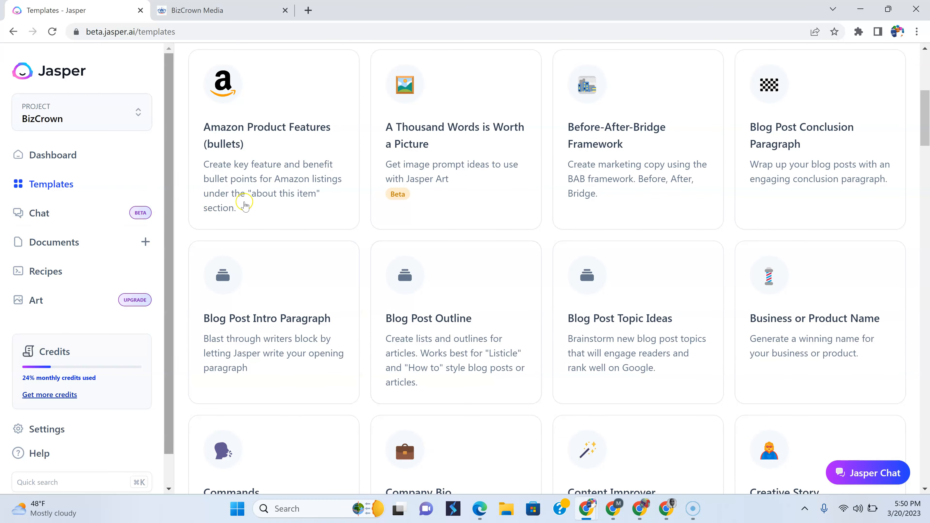
Search the full template list for "impr" and open the Content Improver template
left_click(65, 192)
left_click(808, 70)
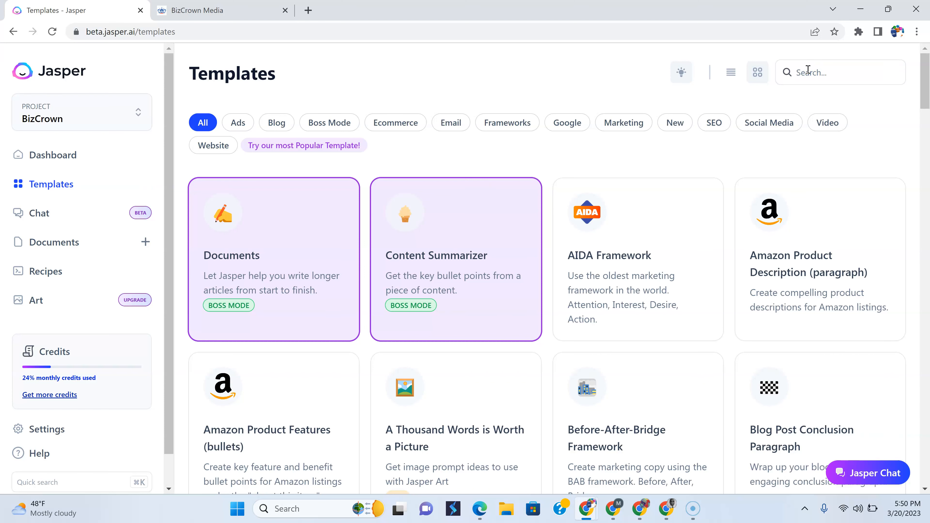
type("impr")
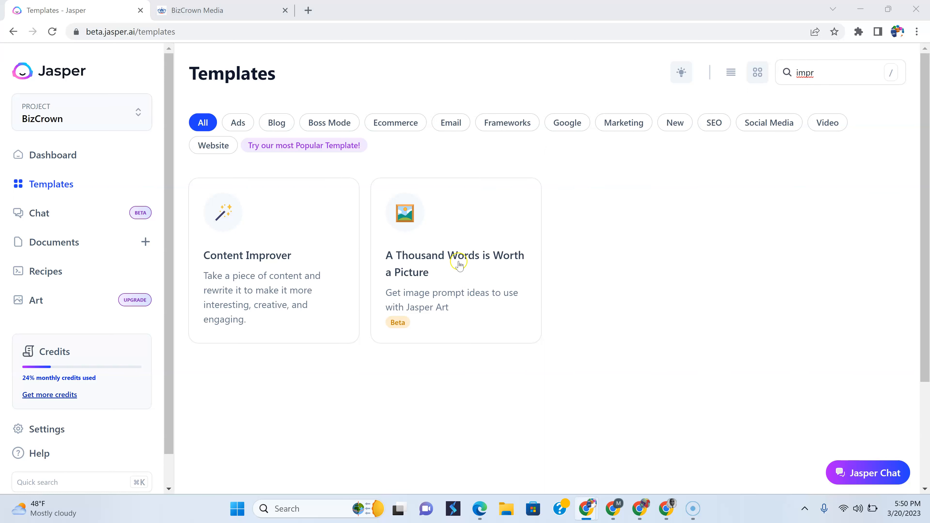
left_click(279, 267)
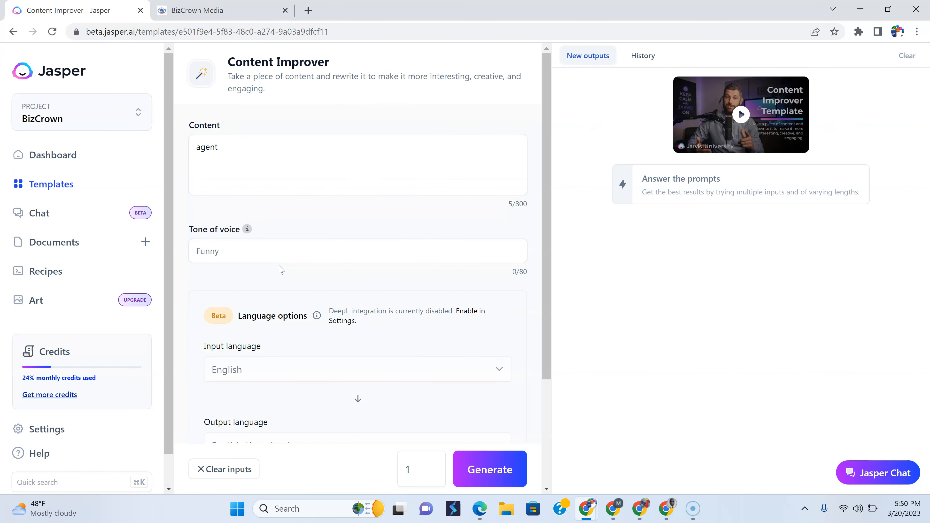
Examine the Content Improver's content field, tone of voice suggestions and language options
left_click(234, 146)
left_click(264, 251)
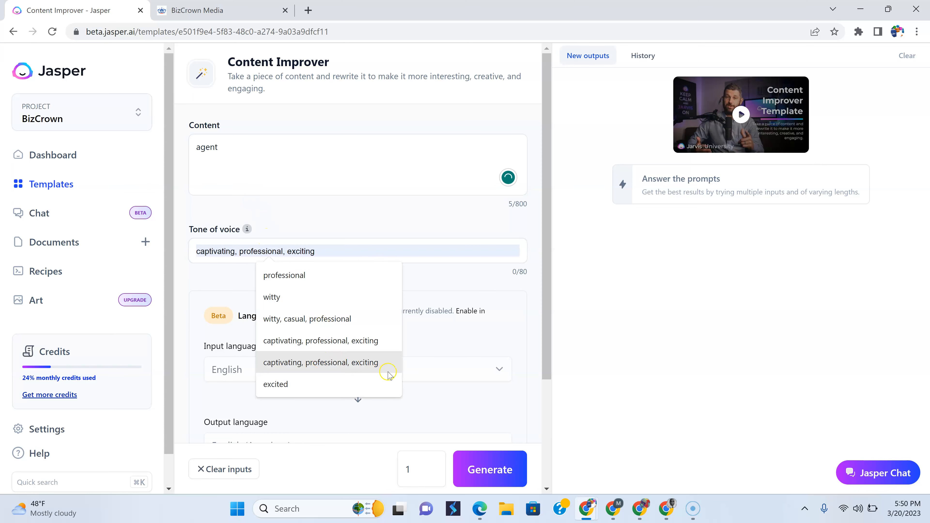
left_click(436, 373)
scroll(435, 377, "down", 1)
scroll(401, 370, "down", 2)
scroll(401, 370, "up", 4)
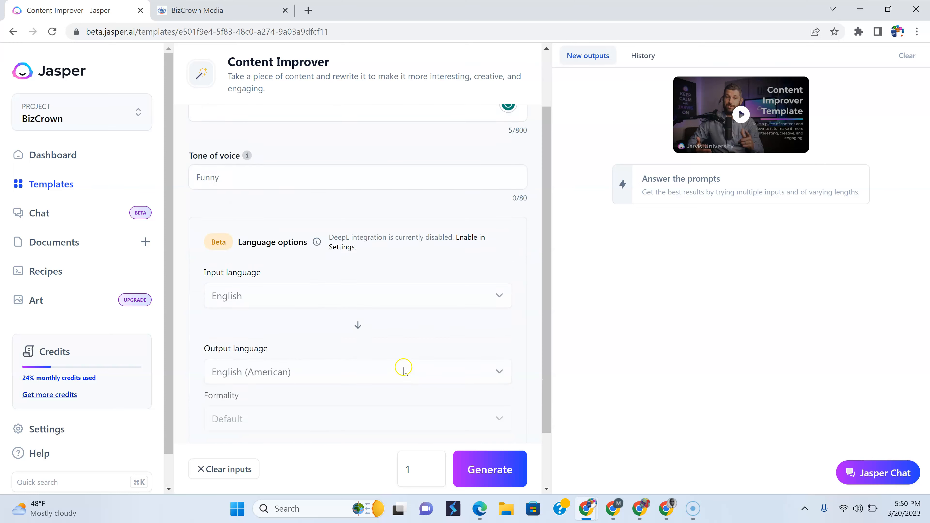
left_click(284, 160)
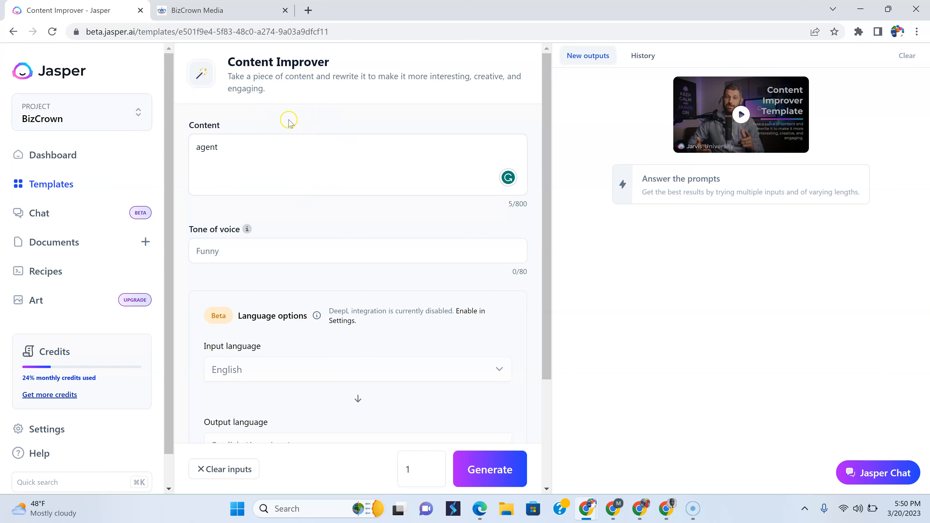
Replace the Content Improver's text with the BizCrown Media homepage copy from "We provide digital marketing" through "daily operations."
left_click(227, 11)
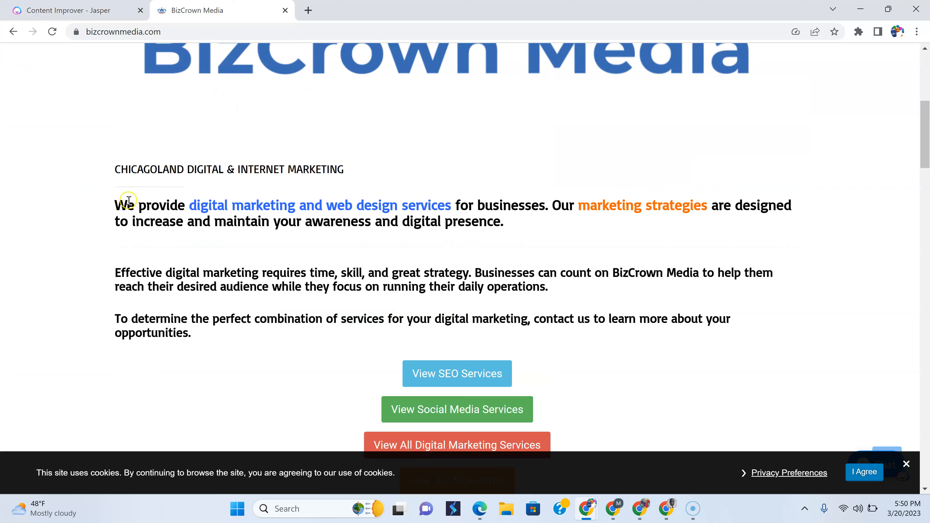
left_click_drag(116, 203, 572, 288)
key("ctrl+c")
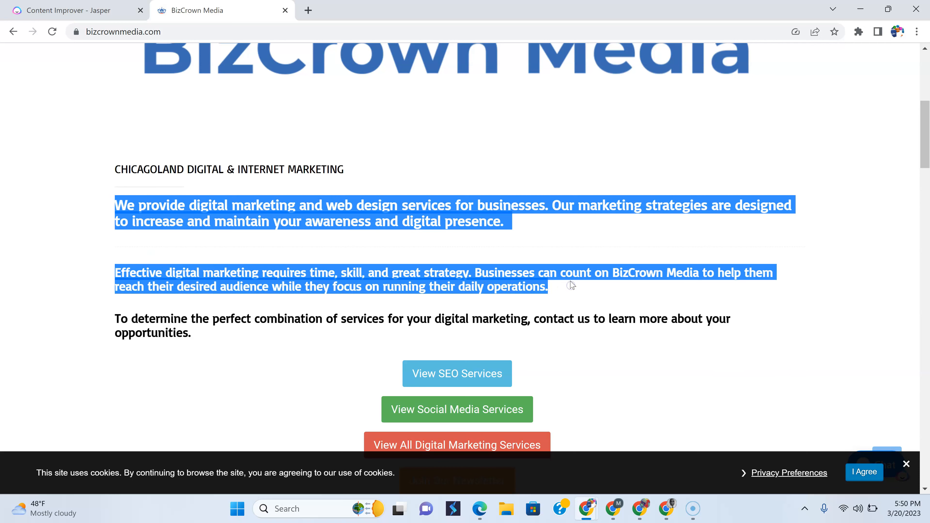
left_click(83, 15)
left_click(235, 177)
key("ctrl+a")
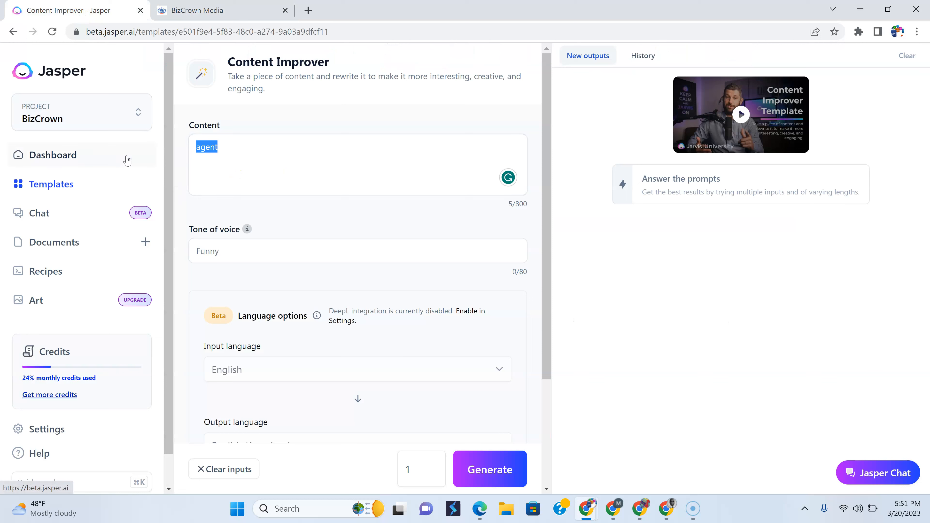
key("BackSpace")
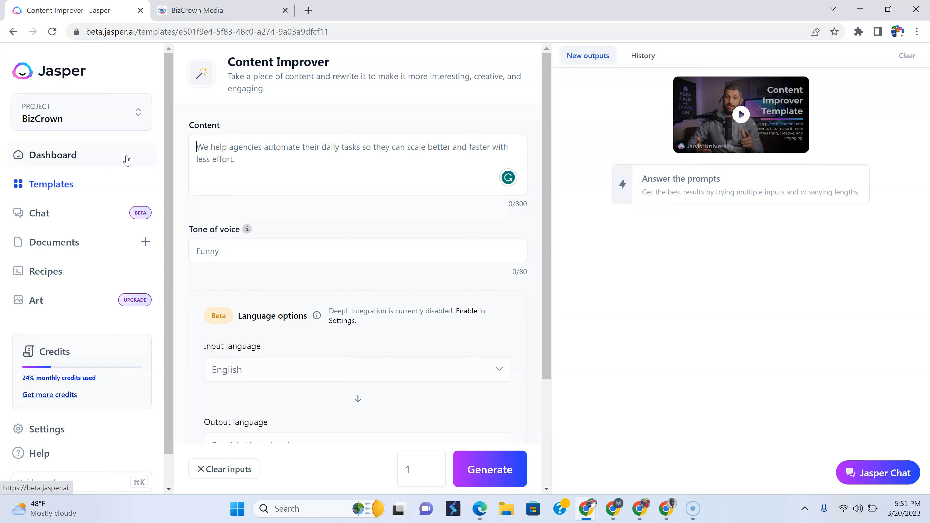
key("ctrl+v")
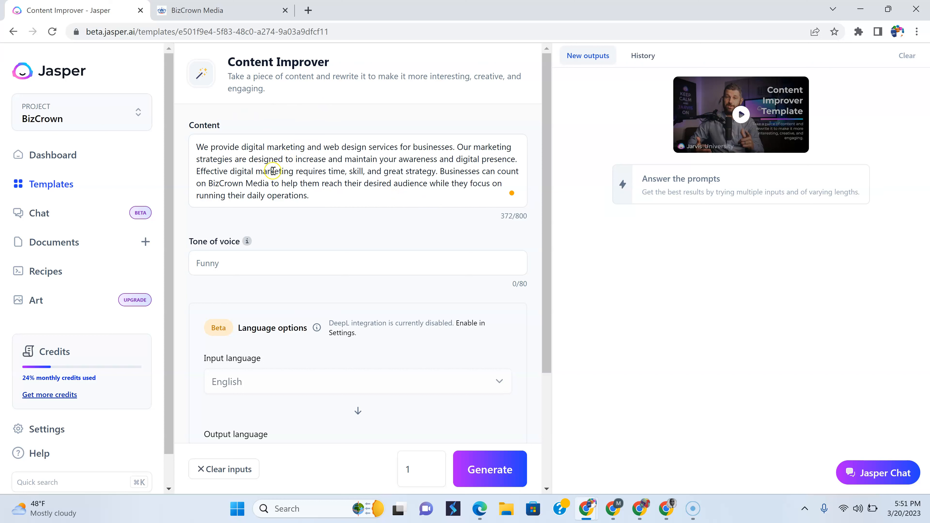
Generate one improved version with the tone of voice "captivating, professional, exciting" and compare it with the original homepage text
left_click(256, 264)
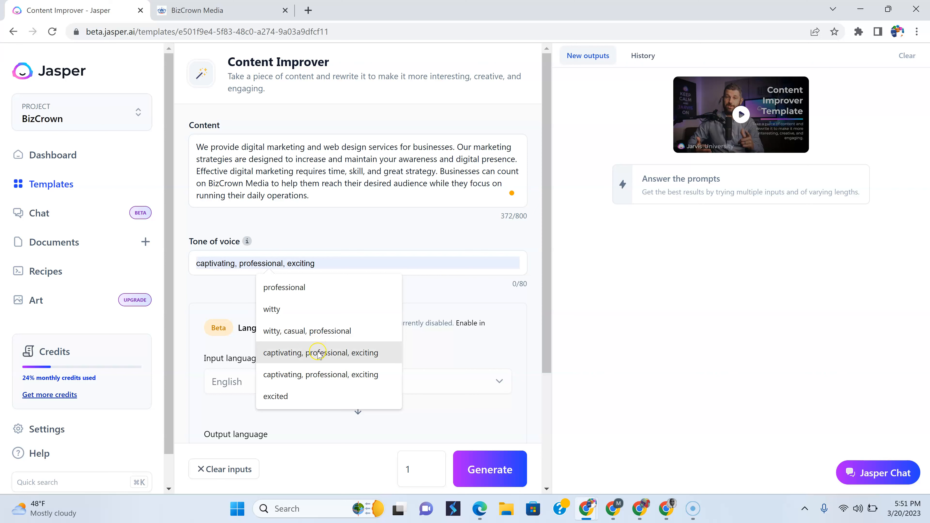
left_click(309, 361)
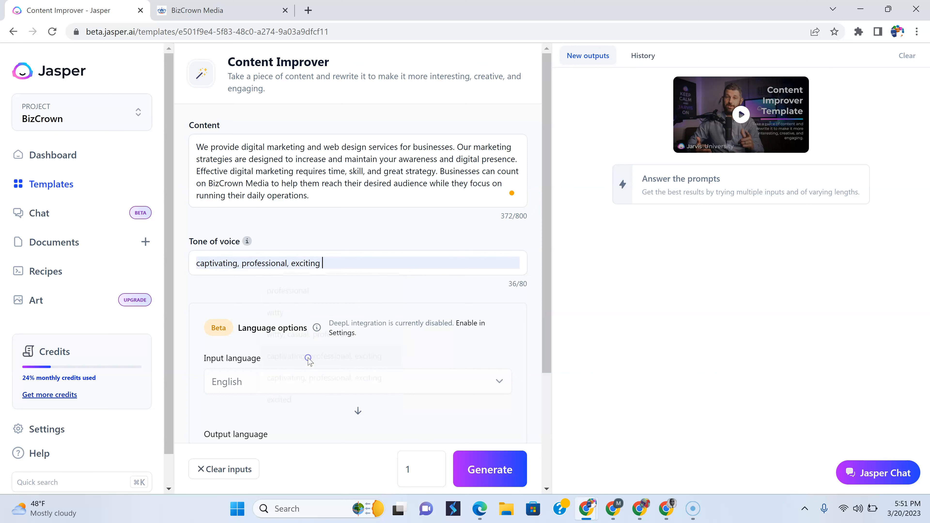
left_click(344, 264)
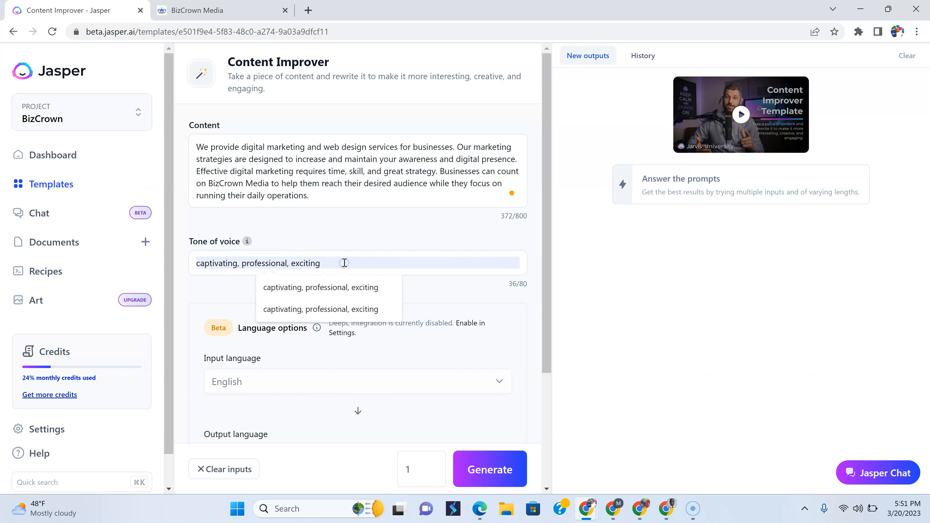
left_click(498, 473)
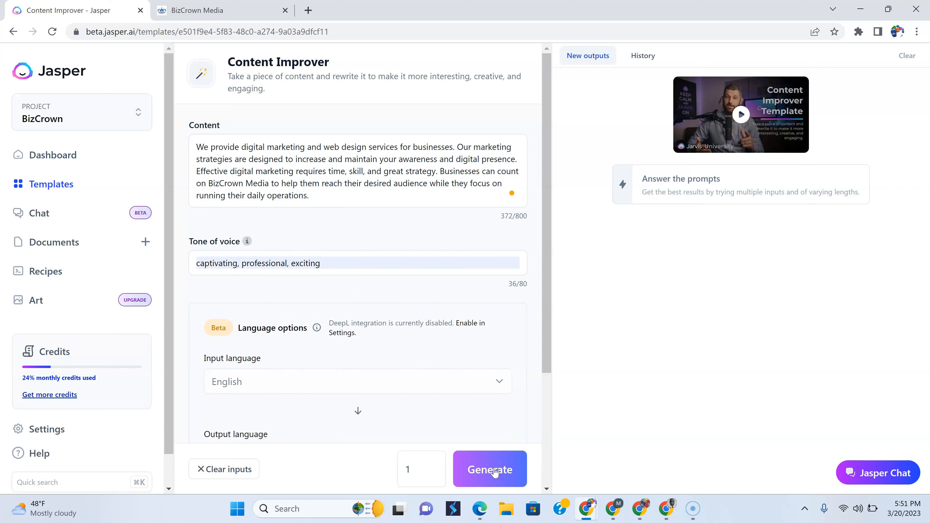
left_click(494, 471)
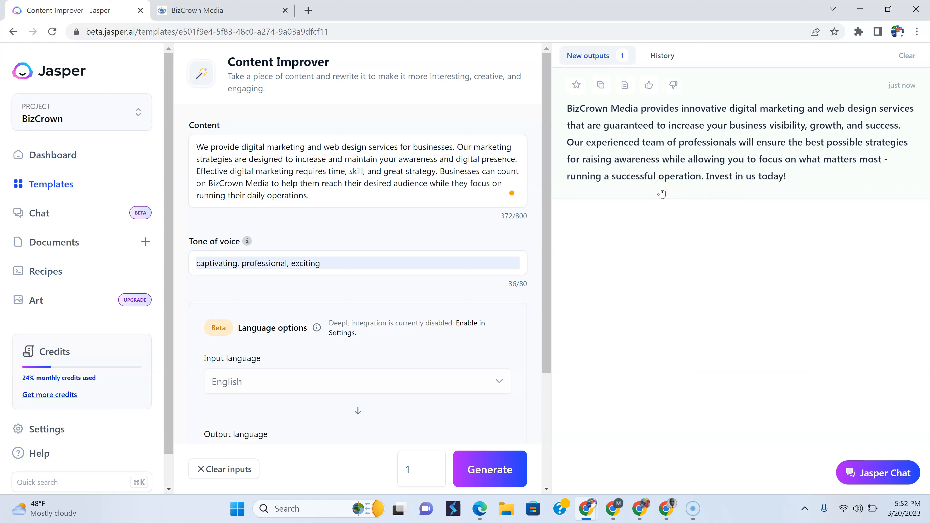
left_click(208, 15)
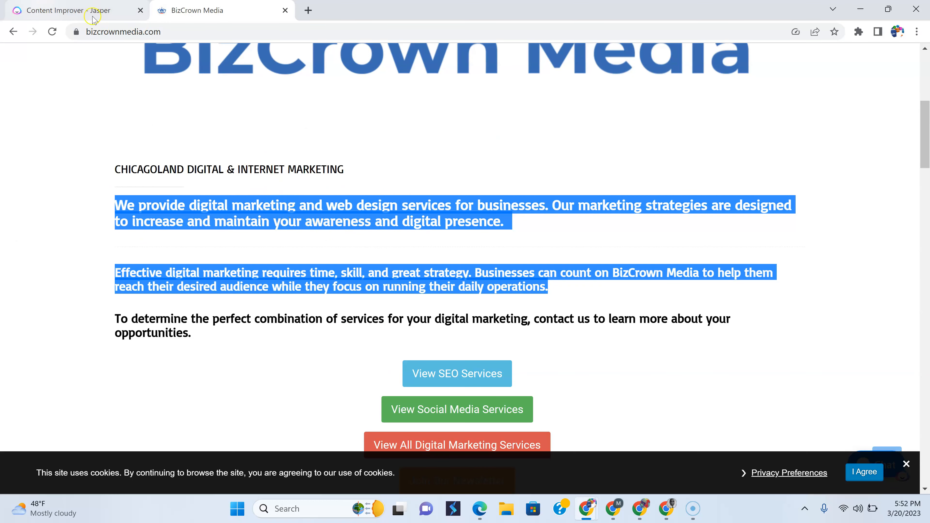
left_click(80, 11)
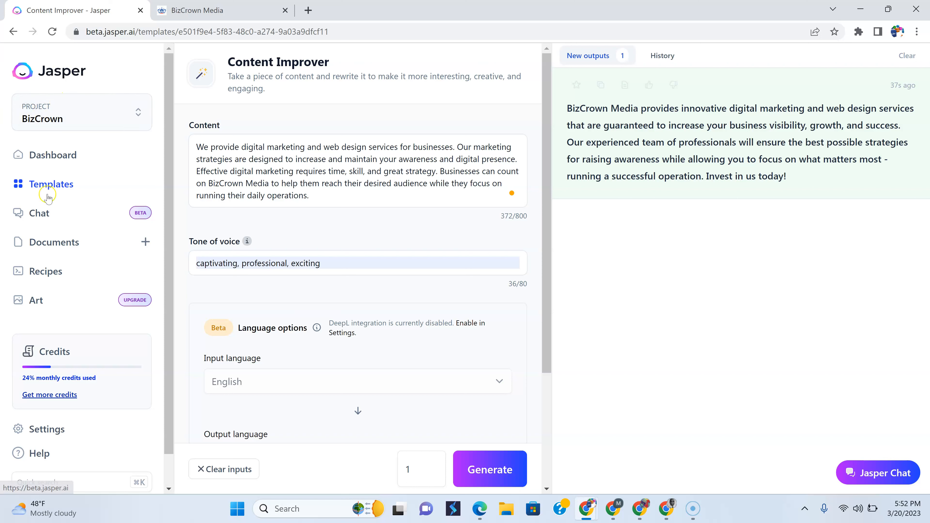
Ask Jasper Chat to "rewrite this content for the website in a captivating and exciting and professional tone", followed by the copied homepage paragraphs in quotes
left_click(65, 220)
left_click(320, 425)
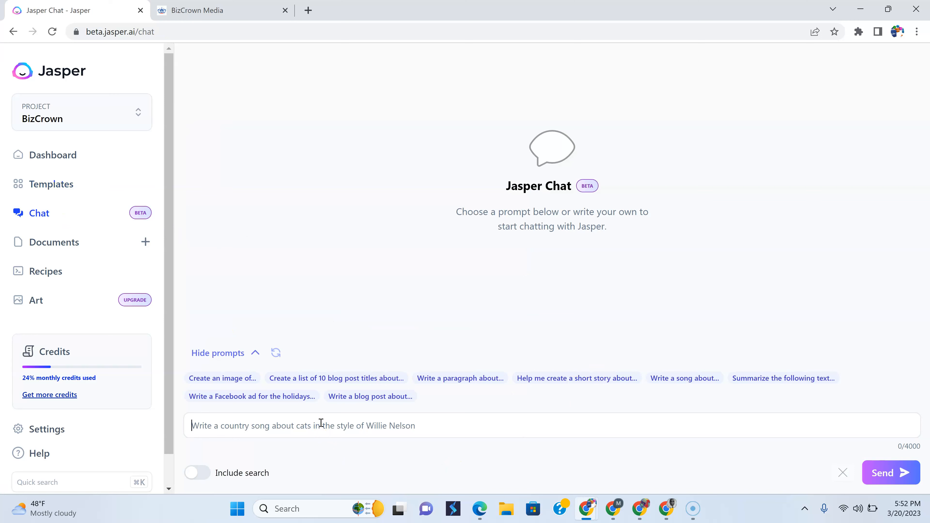
type("rewrite thi")
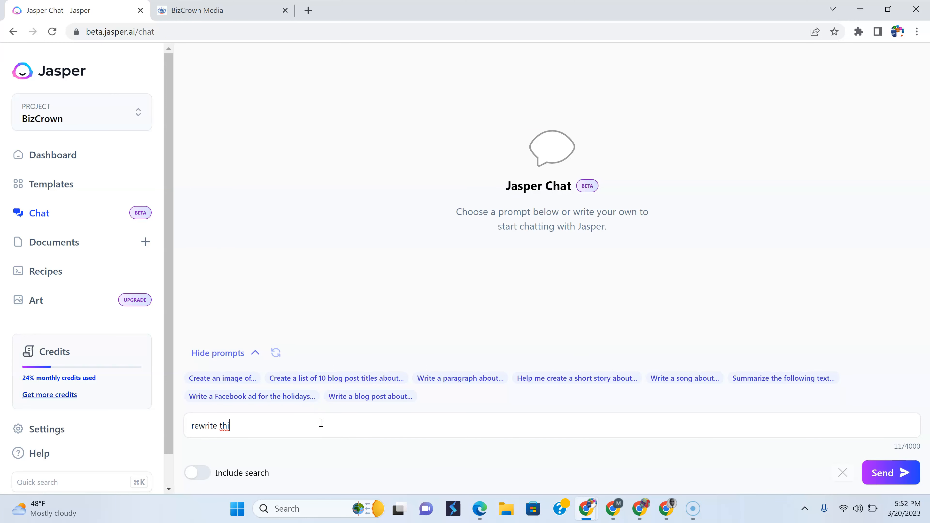
type("s content for the website in a cap")
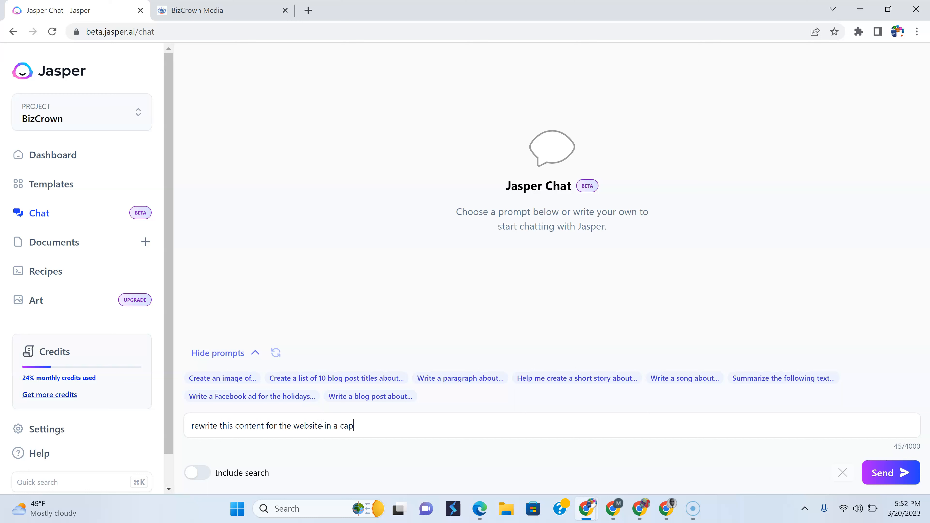
type("and exciting and professional tone \"")
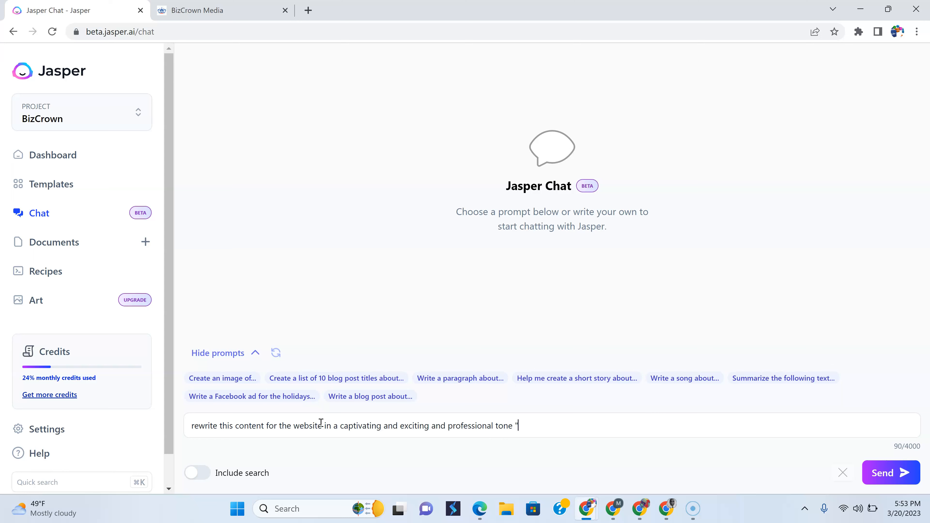
key("ctrl+v")
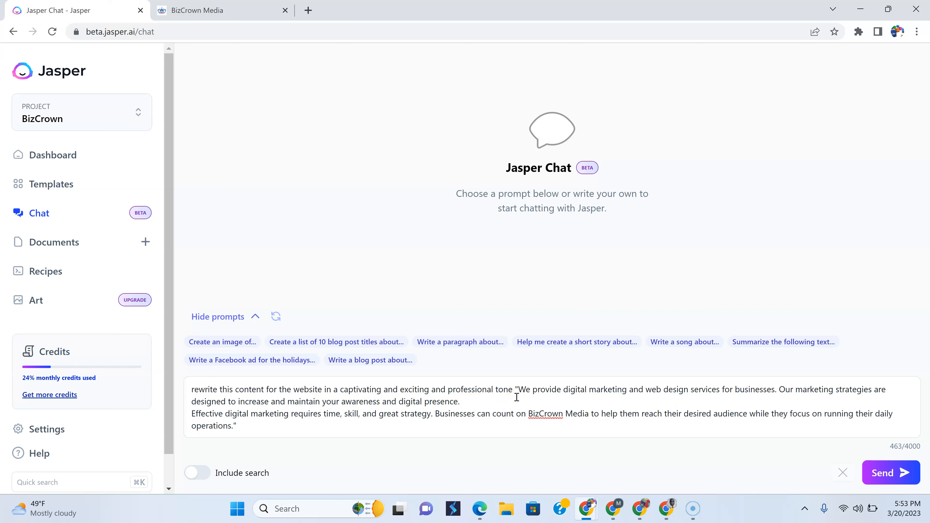
left_click(883, 477)
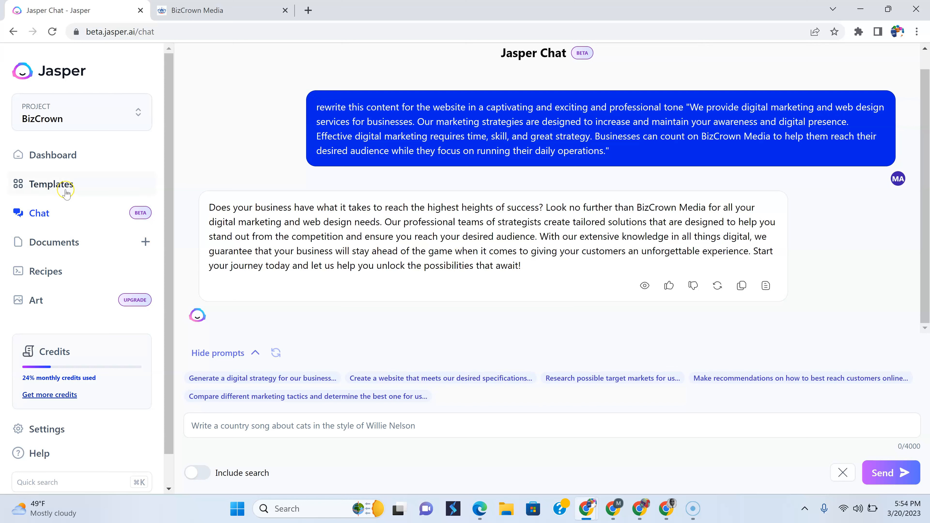
left_click(58, 215)
scroll(458, 271, "up", 1)
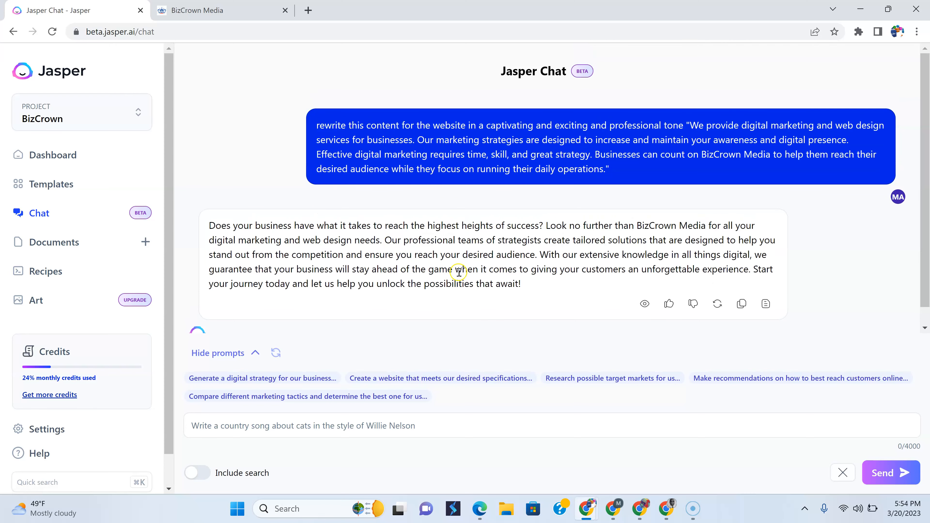
Revisit the Content Improver template by searching for "im", and return to the Jasper Chat conversation
left_click(78, 185)
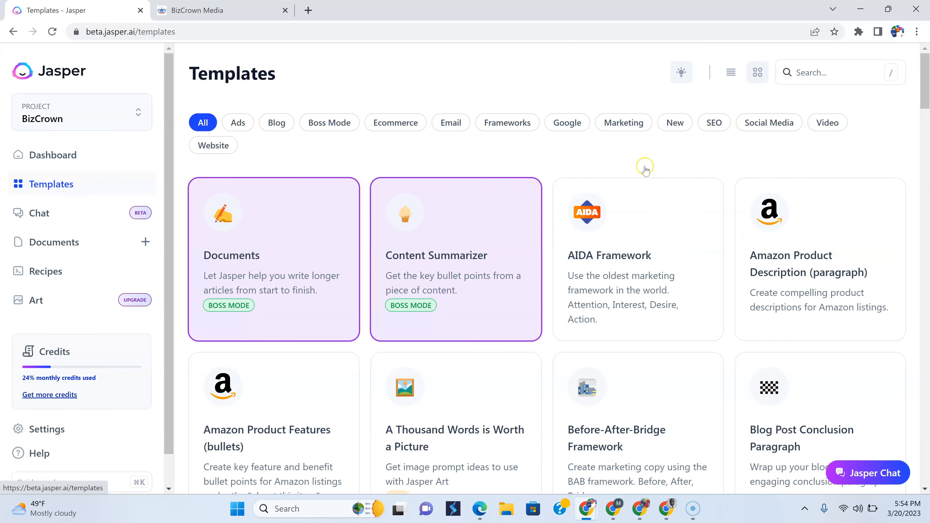
left_click(821, 72)
type("i")
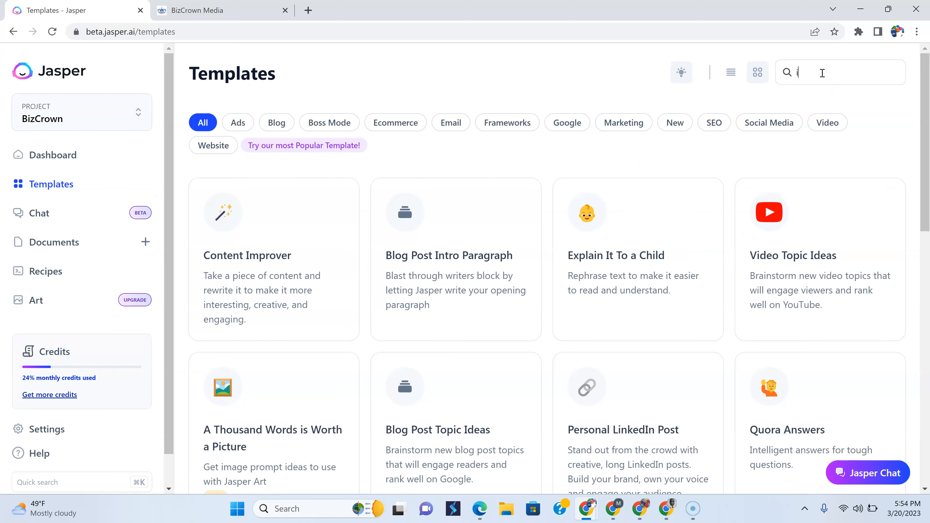
type("m")
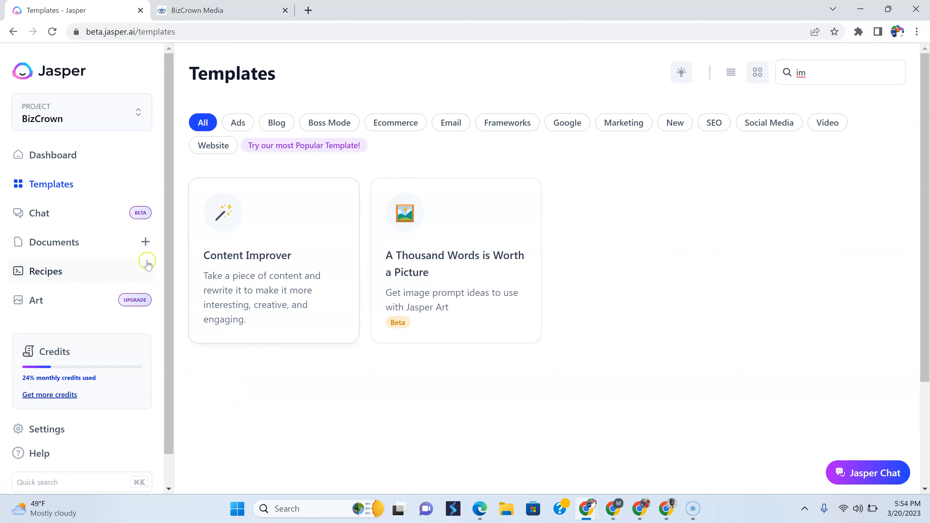
left_click(229, 256)
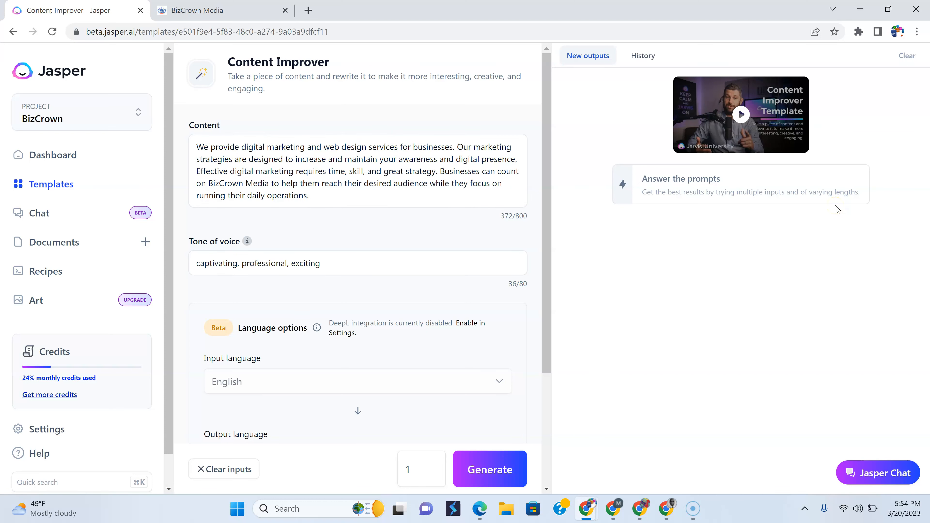
left_click(70, 215)
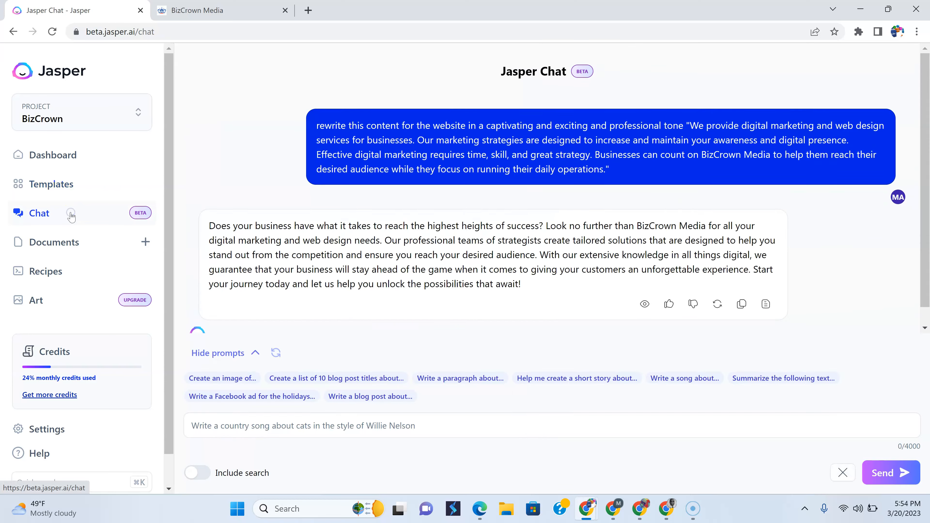